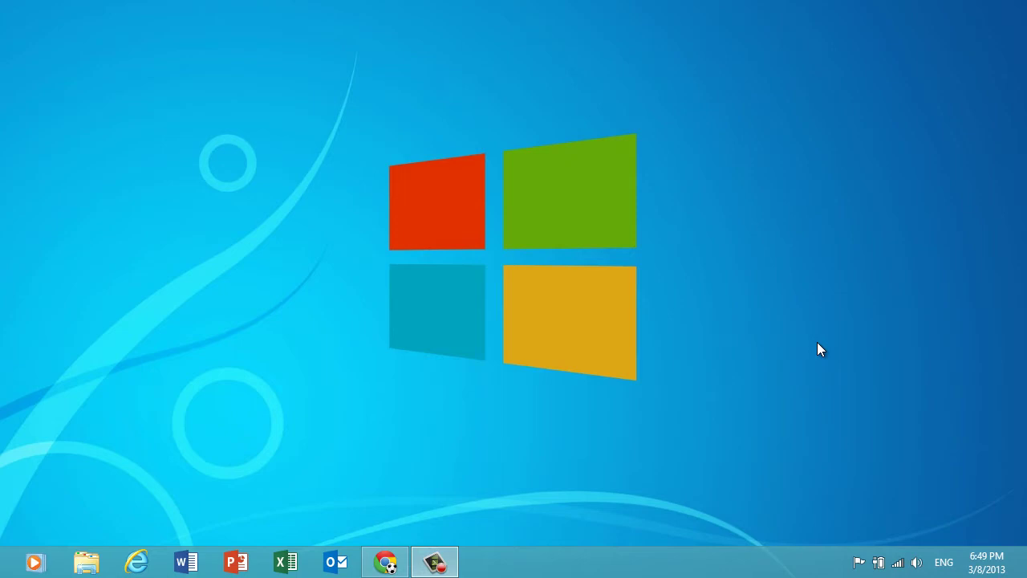
Go from the account avatar menu to Video Manager's 67 uploads and scroll down the list.
{"action": "left_click", "coordinate": [385, 564]}
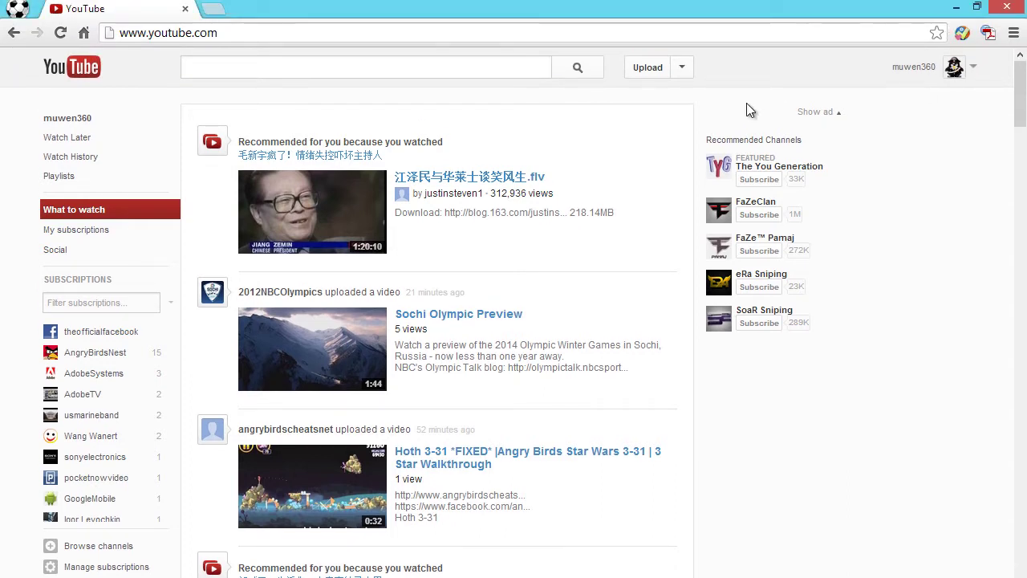
{"action": "left_click", "coordinate": [419, 71]}
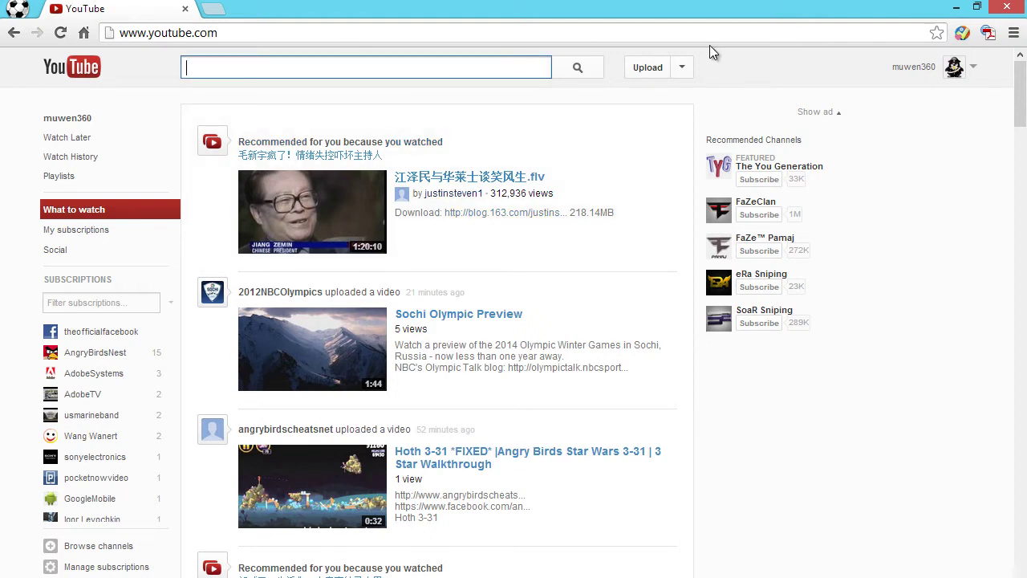
{"action": "left_click", "coordinate": [955, 66]}
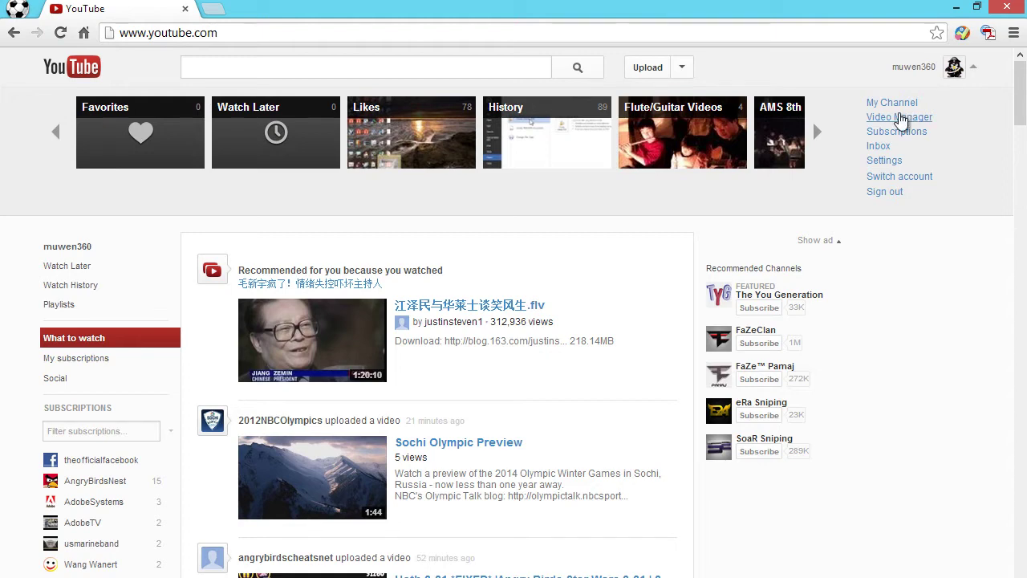
{"action": "left_click", "coordinate": [903, 120]}
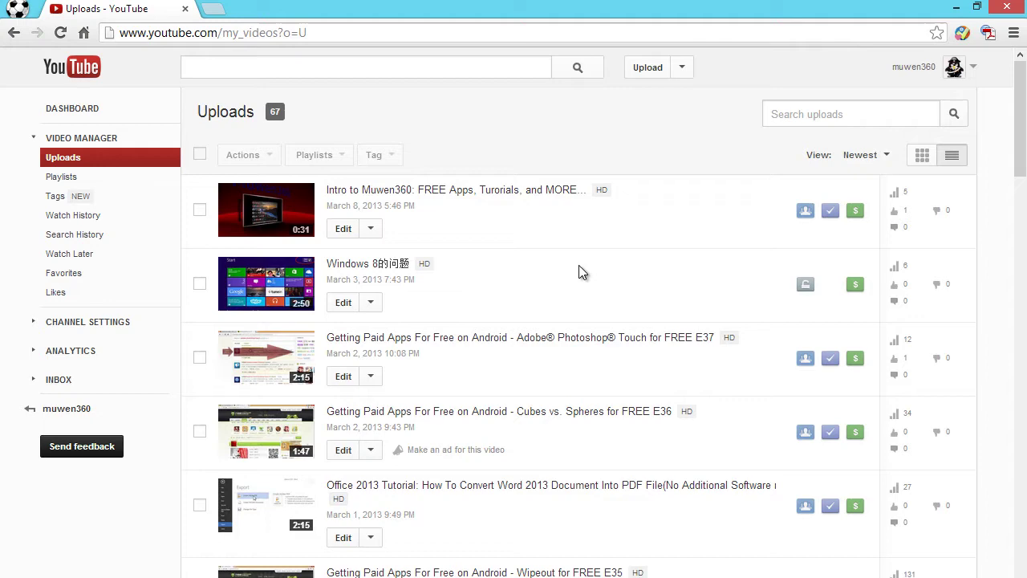
{"action": "scroll", "coordinate": [579, 269], "scroll_direction": "down", "scroll_amount": 2}
{"action": "scroll", "coordinate": [553, 314], "scroll_direction": "down", "scroll_amount": 2}
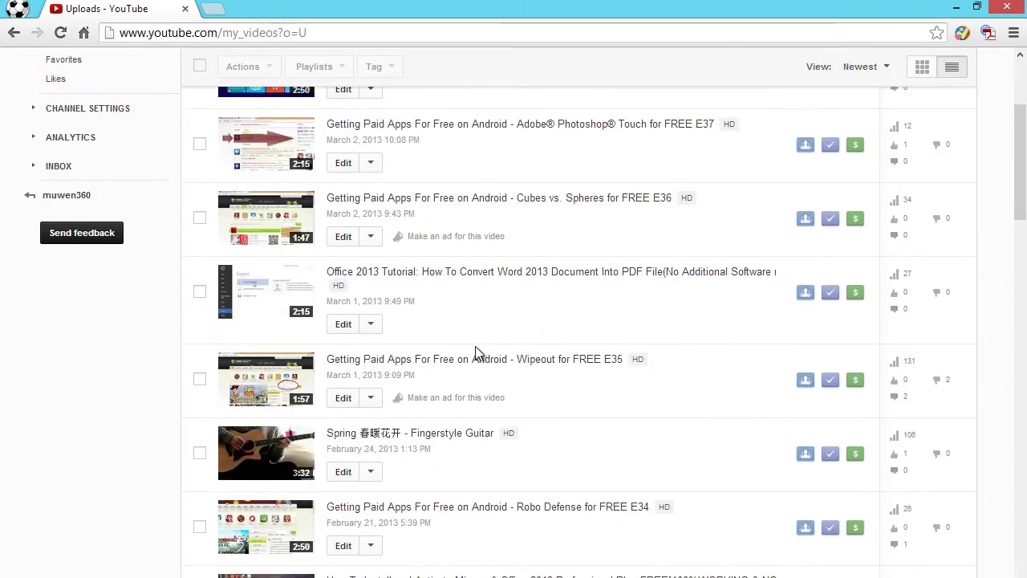
Open the Office 2013 Word-to-PDF tutorial's annotations, pause the preview, and list the annotation types.
{"action": "left_click", "coordinate": [338, 330]}
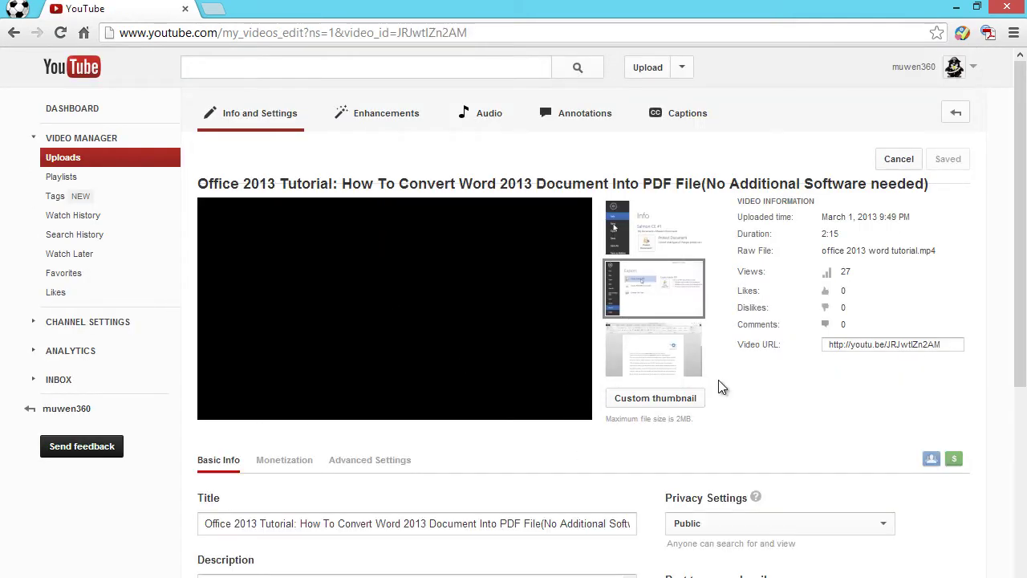
{"action": "scroll", "coordinate": [803, 426], "scroll_direction": "down", "scroll_amount": 3}
{"action": "scroll", "coordinate": [859, 424], "scroll_direction": "up", "scroll_amount": 3}
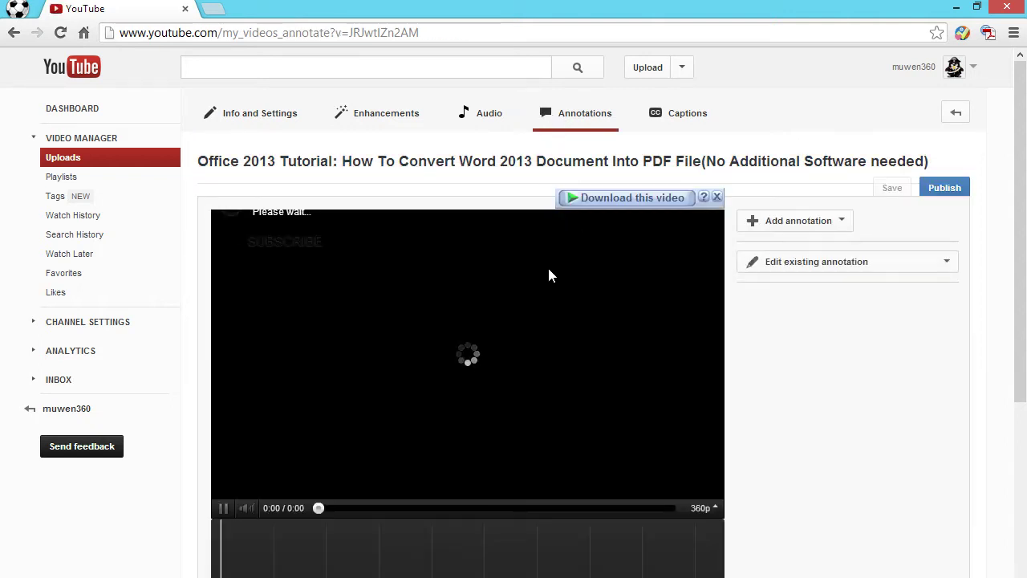
{"action": "mouse_move", "coordinate": [467, 346]}
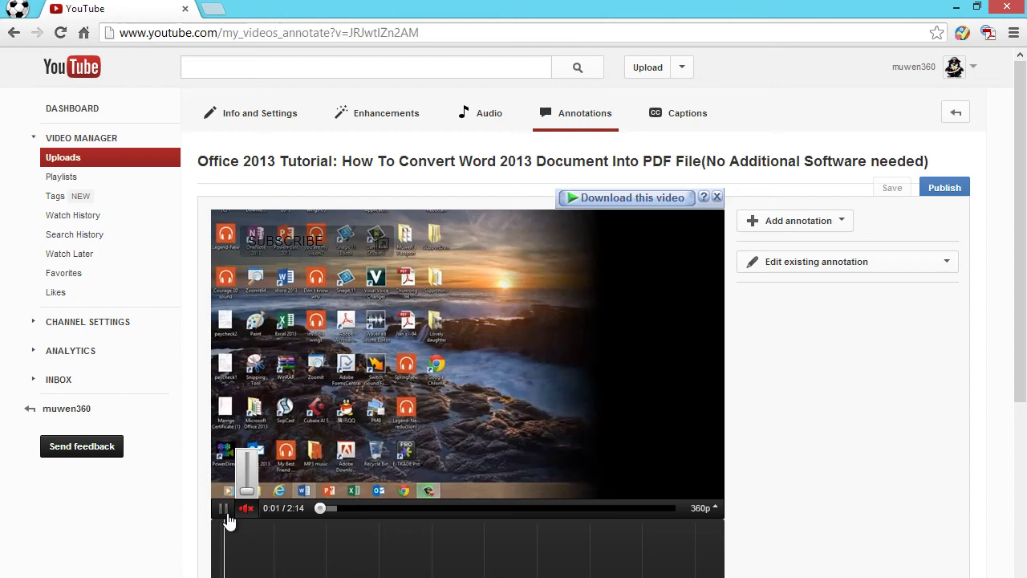
{"action": "left_click", "coordinate": [224, 509]}
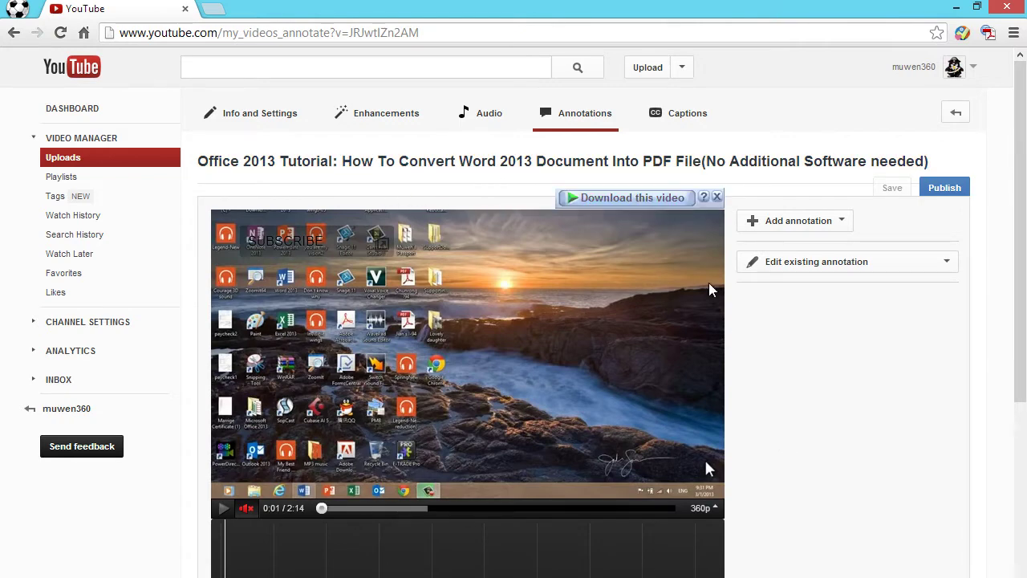
{"action": "left_click", "coordinate": [807, 221]}
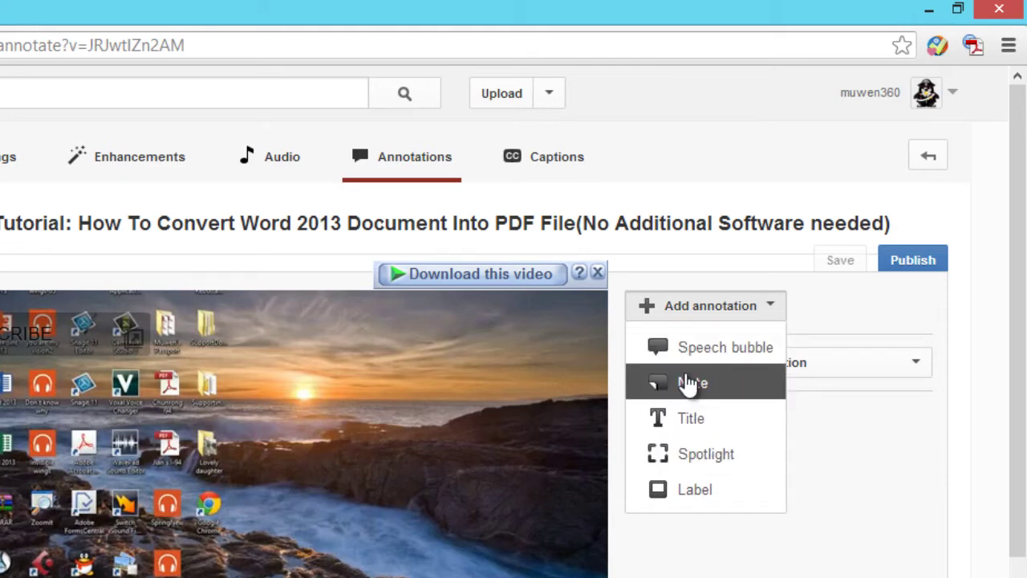
Add a Note annotation reading 'SUBSCRIBE' and bring its Start/End time fields into view.
{"action": "left_click", "coordinate": [689, 384]}
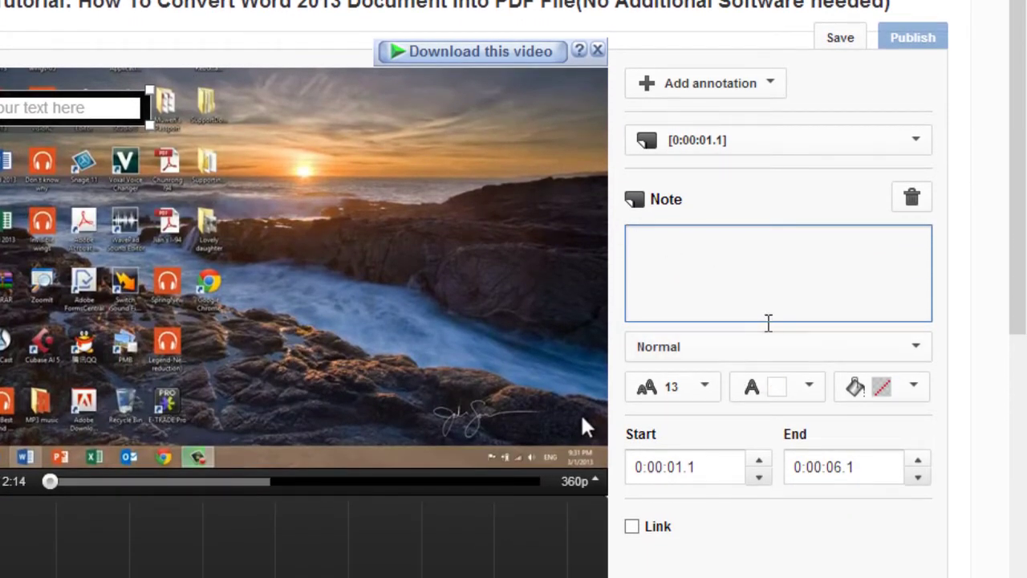
{"action": "type", "text": "SUB"}
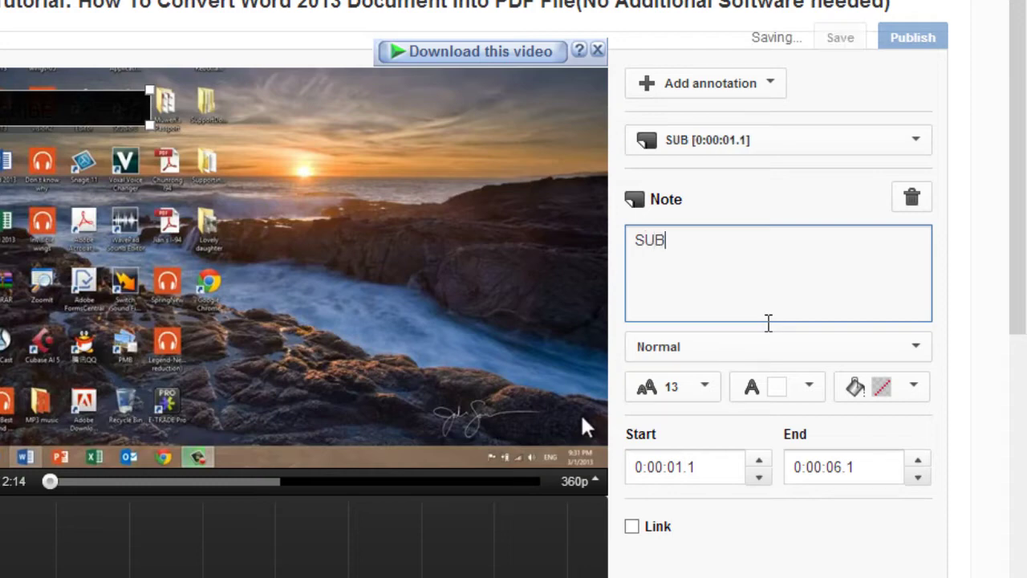
{"action": "type", "text": "SCRI"}
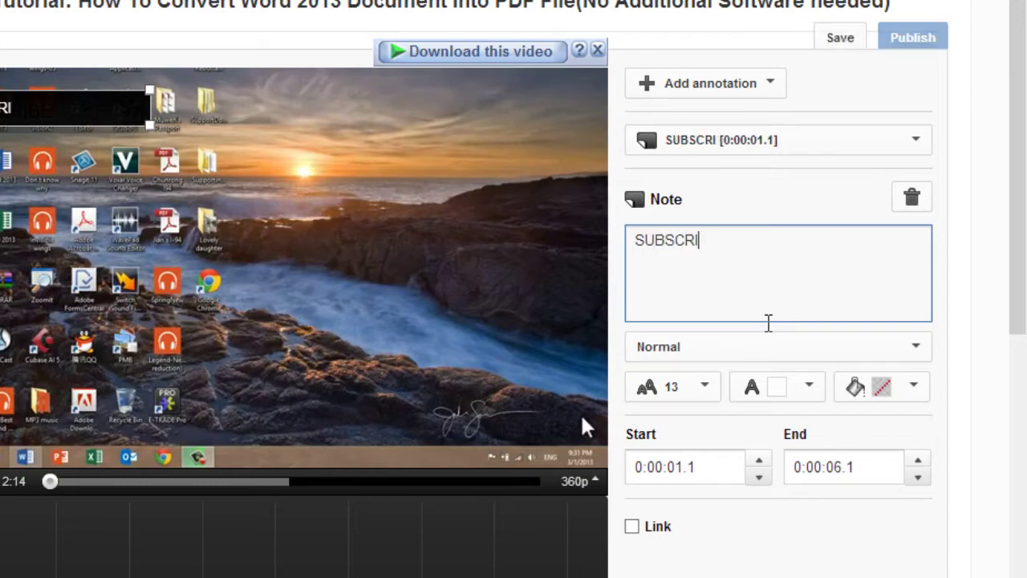
{"action": "type", "text": "BE"}
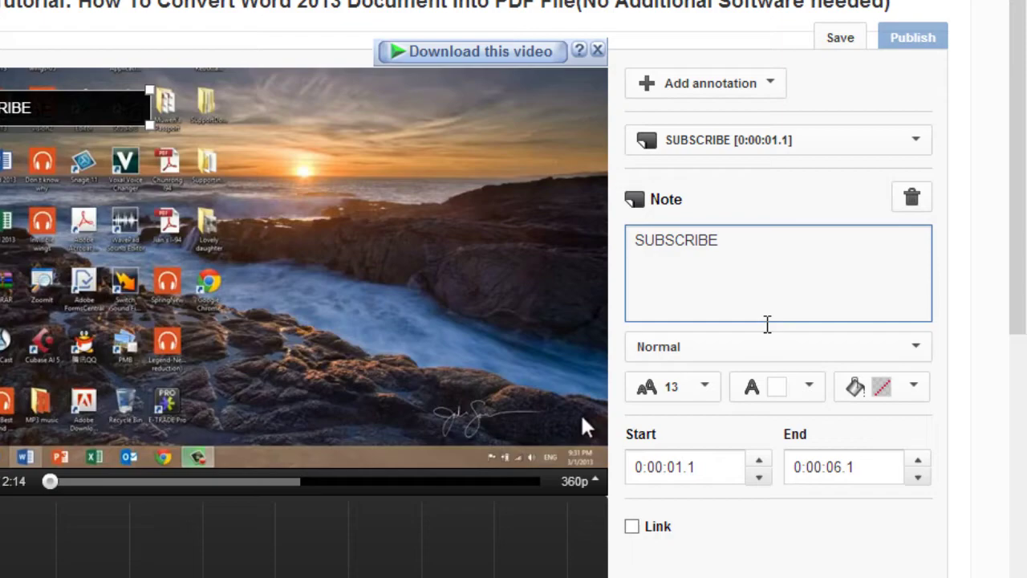
{"action": "scroll", "coordinate": [701, 305], "scroll_direction": "down", "scroll_amount": 2}
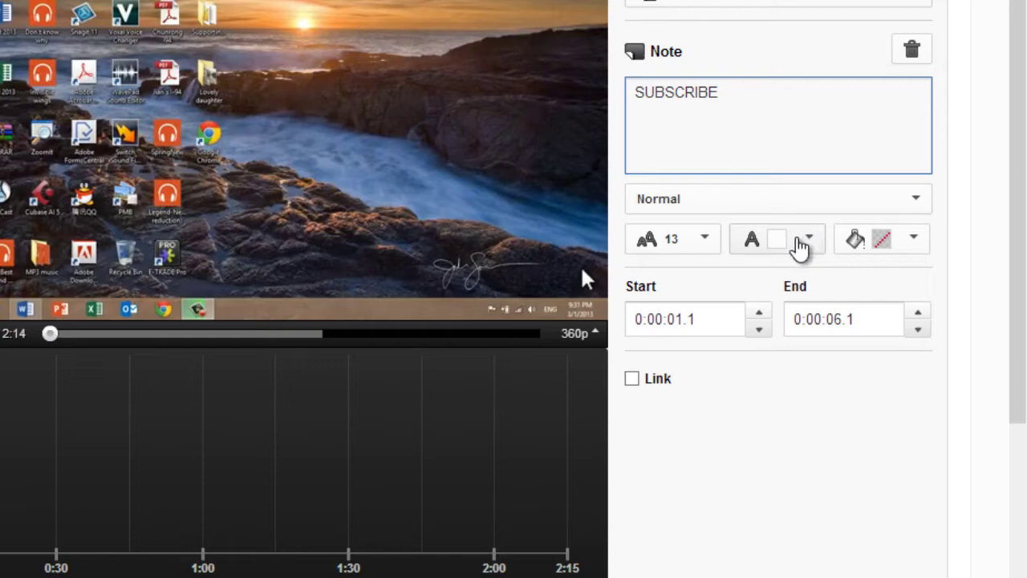
Lower the SUBSCRIBE note's start time to 0:00:00.0, keeping the end at 0:00:06.1.
{"action": "double_click", "coordinate": [717, 332]}
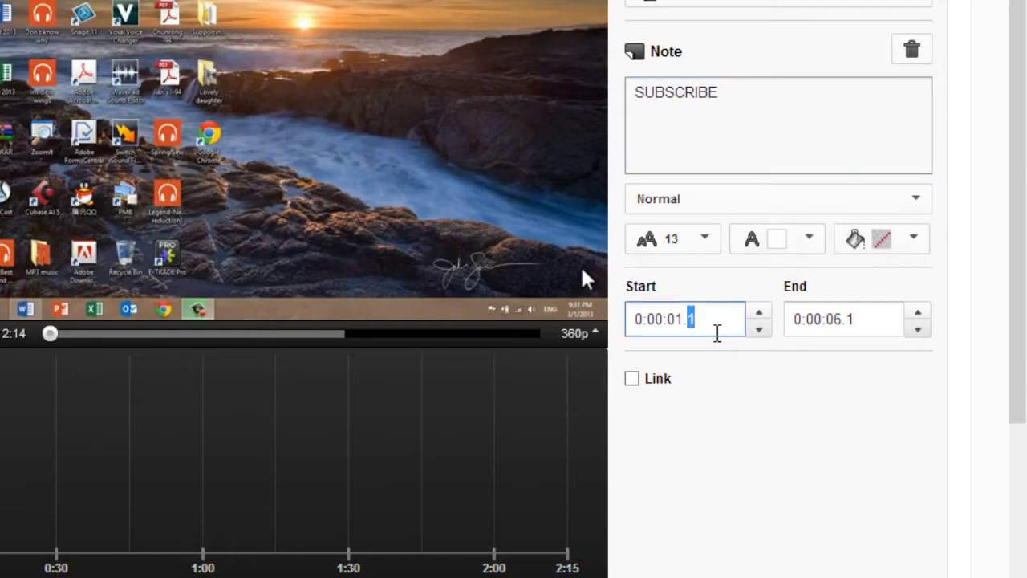
{"action": "key", "text": "Down"}
{"action": "double_click", "coordinate": [675, 320]}
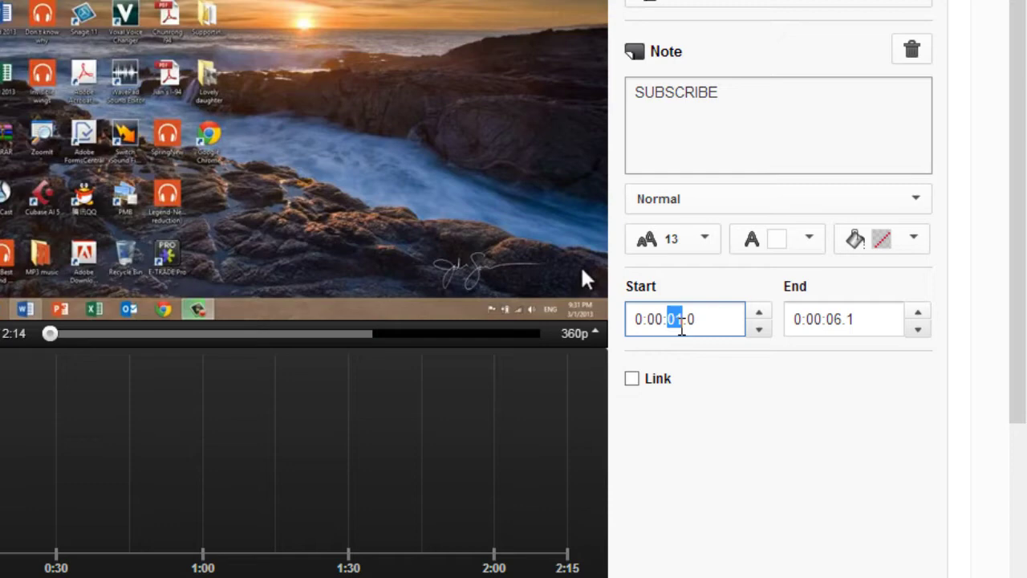
{"action": "key", "text": "Down"}
{"action": "double_click", "coordinate": [814, 322]}
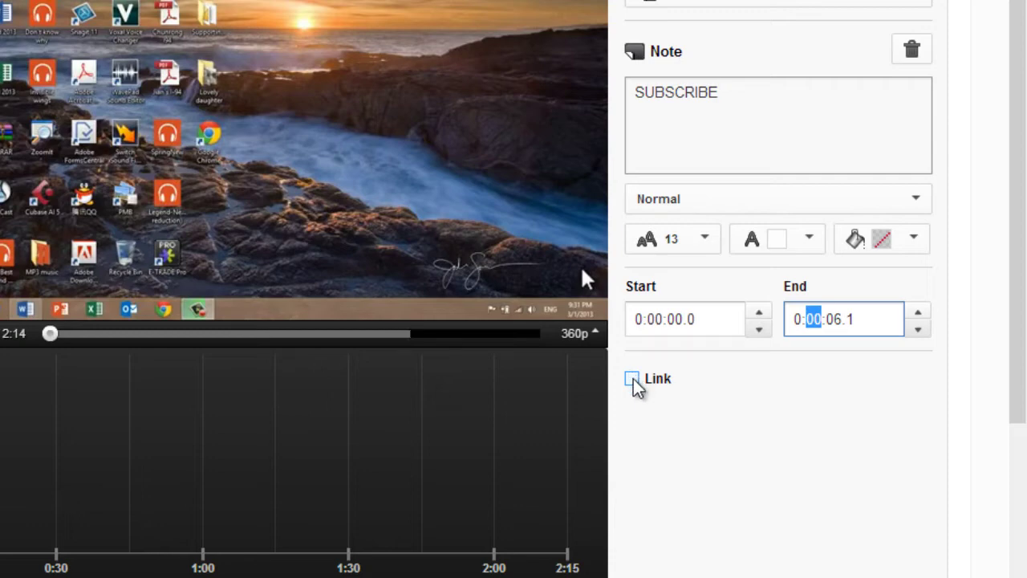
Enable the note's link, have it open in a new window, and set the link type to Subscribe.
{"action": "left_click", "coordinate": [633, 382]}
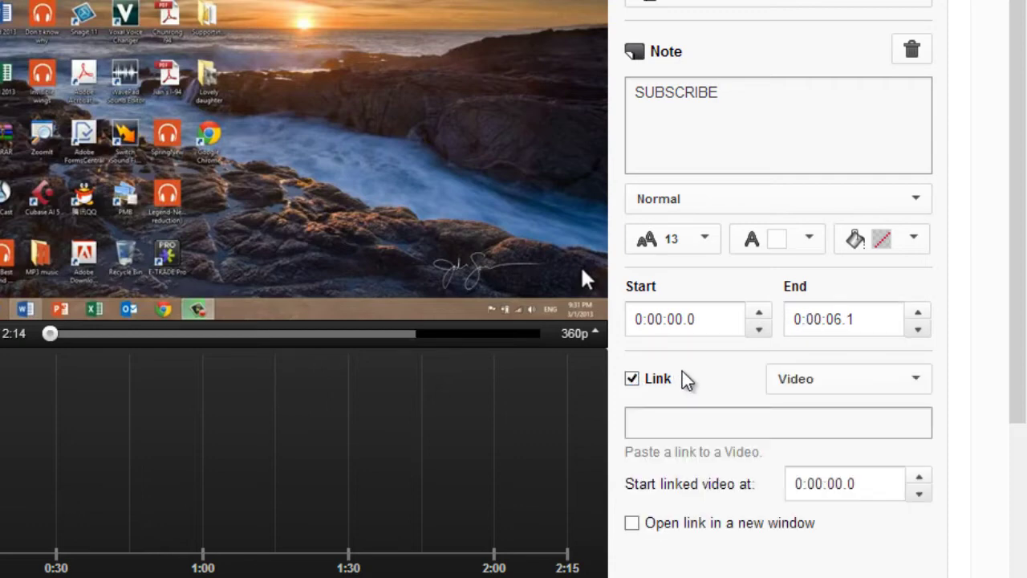
{"action": "scroll", "coordinate": [663, 385], "scroll_direction": "down", "scroll_amount": 2}
{"action": "left_click", "coordinate": [663, 380]}
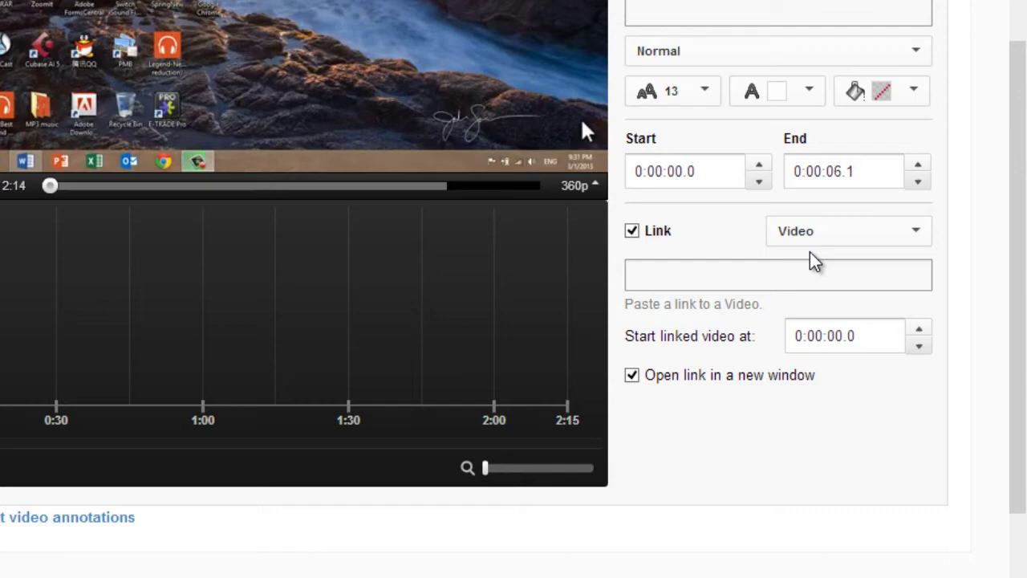
{"action": "left_click", "coordinate": [819, 246]}
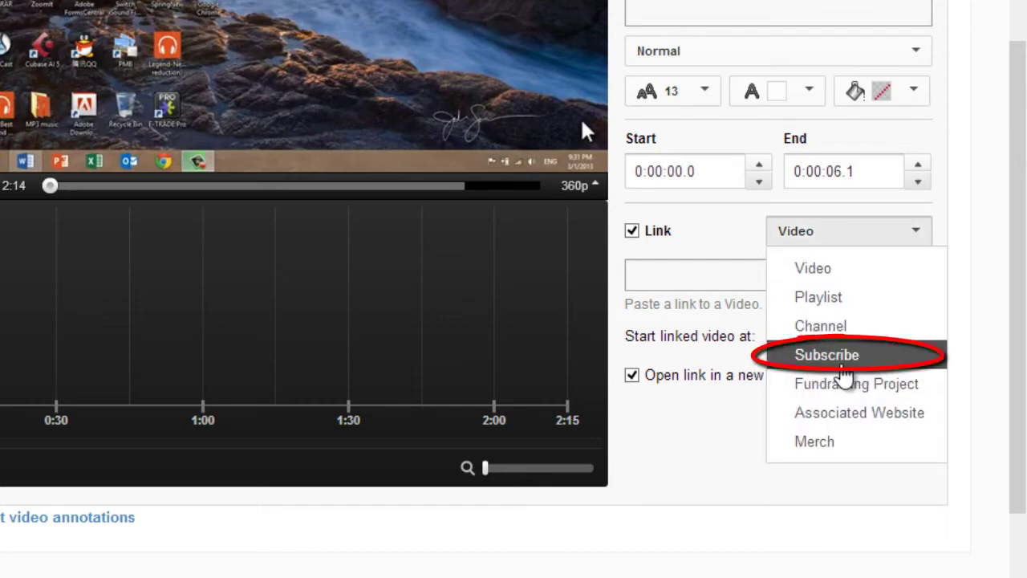
{"action": "left_click", "coordinate": [843, 365]}
{"action": "left_click", "coordinate": [709, 277]}
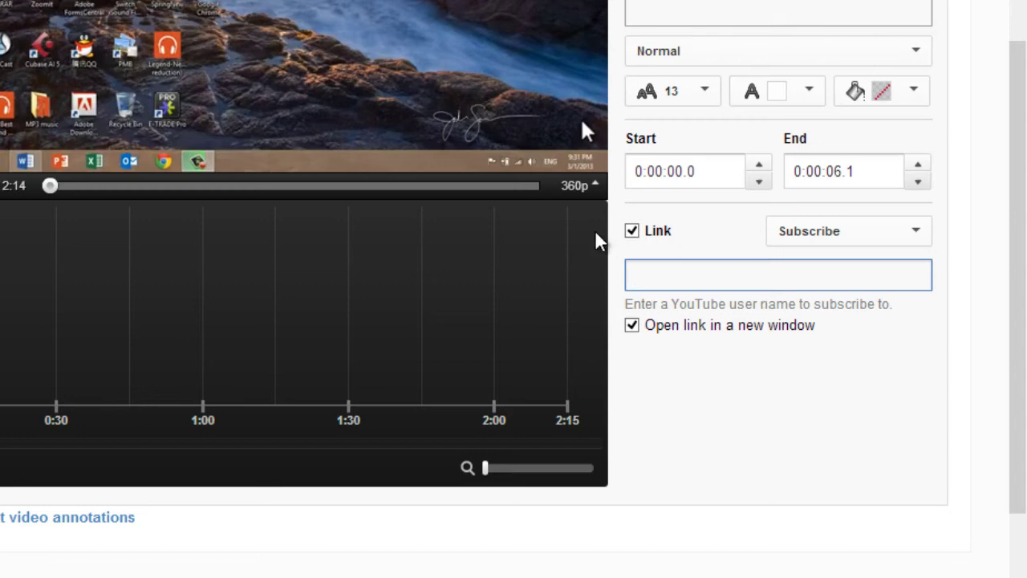
Enter the target channel's YouTube user name in the Subscribe link's user name field.
{"action": "scroll", "coordinate": [596, 240], "scroll_direction": "up", "scroll_amount": 2}
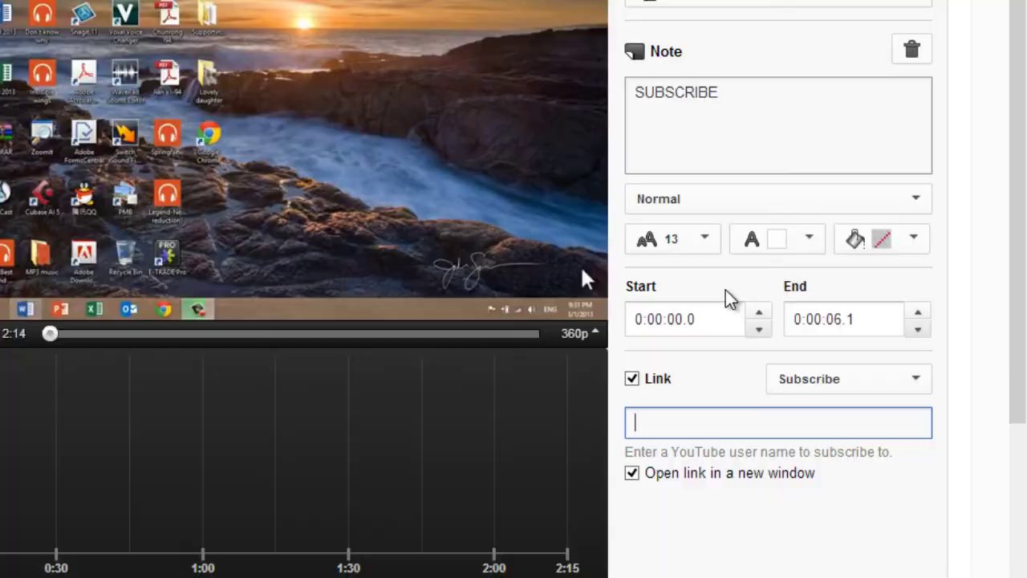
{"action": "scroll", "coordinate": [729, 293], "scroll_direction": "down", "scroll_amount": 2}
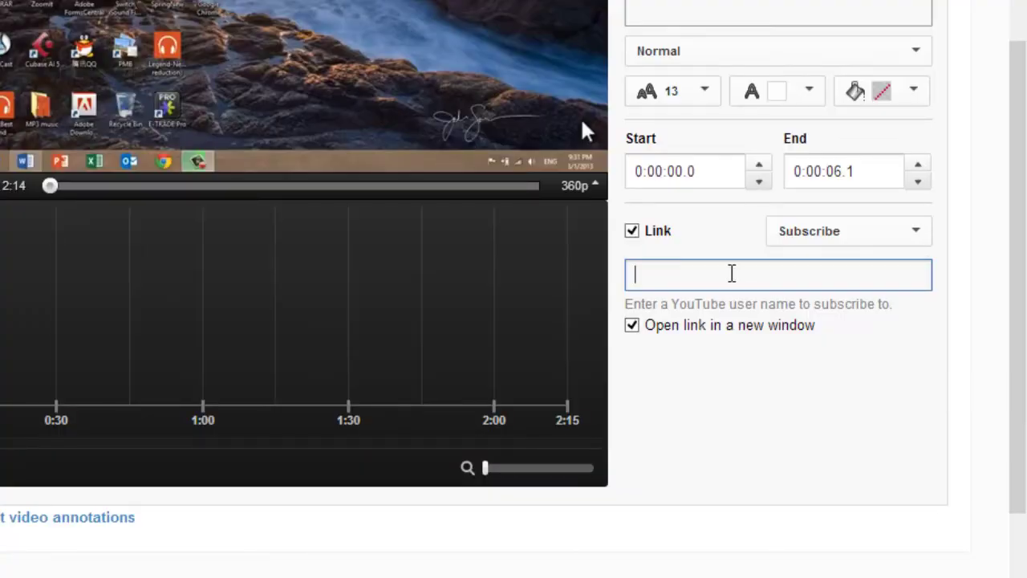
{"action": "type", "text": "pualsoaresjr"}
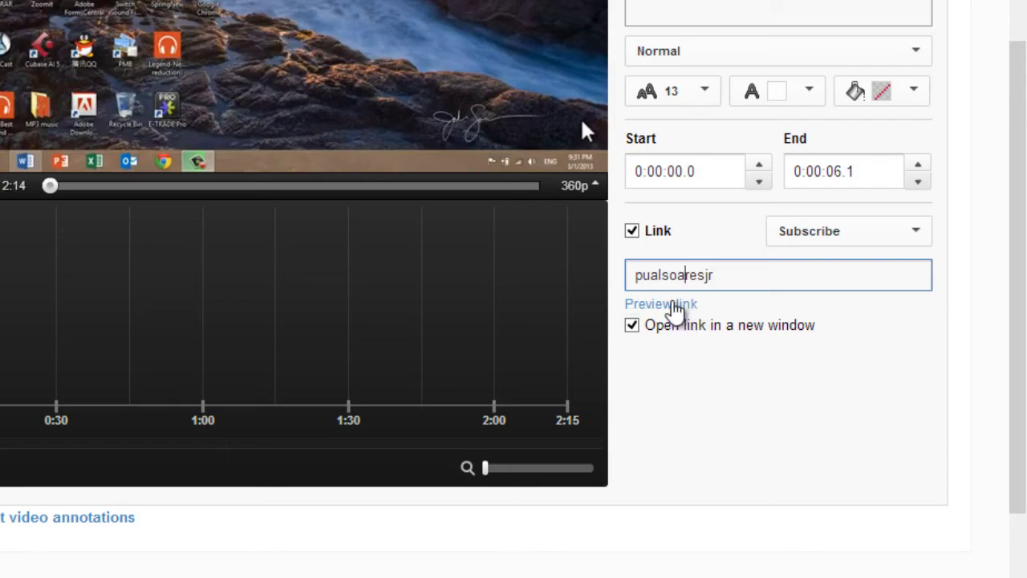
{"action": "scroll", "coordinate": [709, 337], "scroll_direction": "down", "scroll_amount": 2}
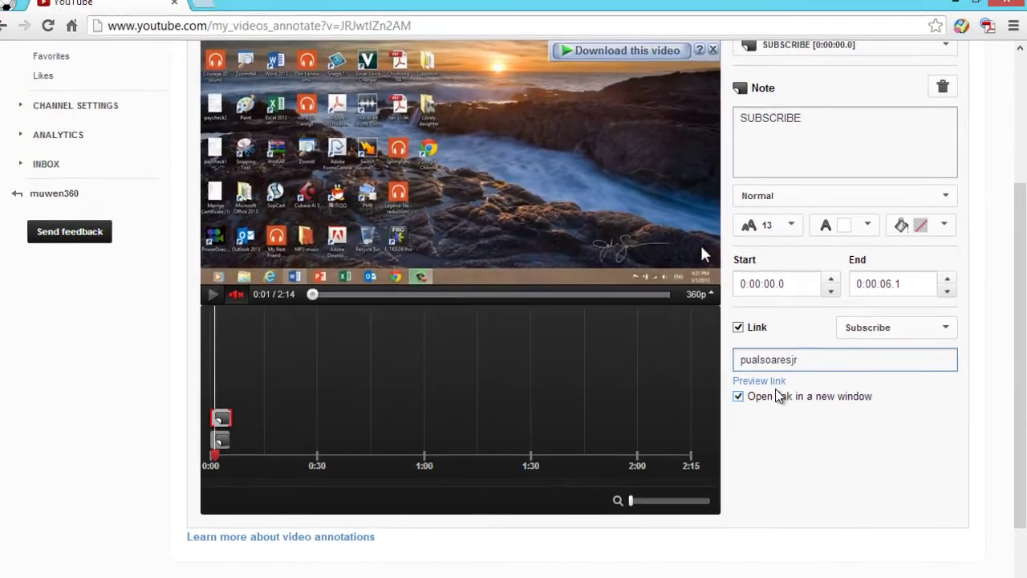
{"action": "scroll", "coordinate": [738, 377], "scroll_direction": "up", "scroll_amount": 3}
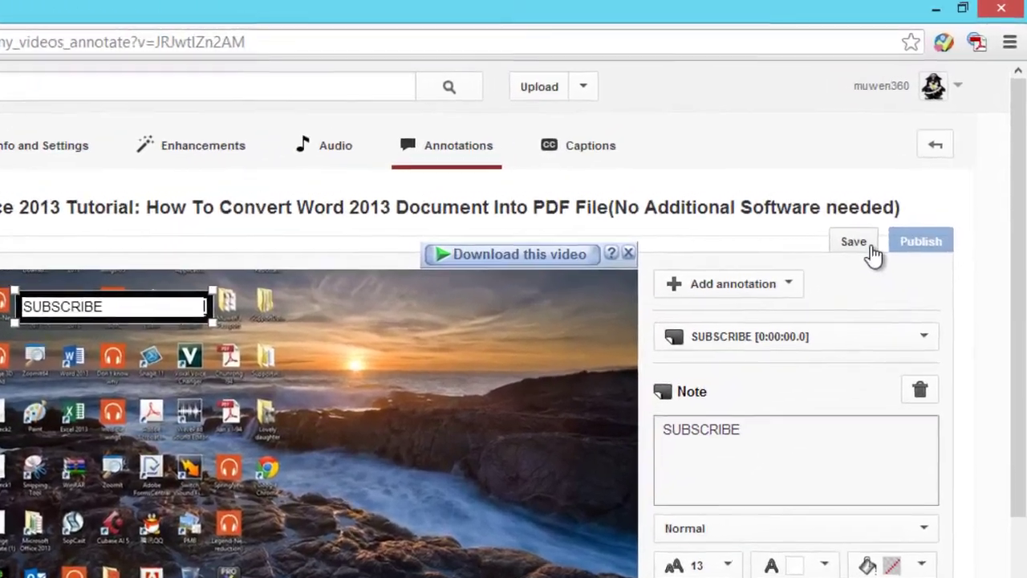
Save and publish the annotations, then go to the live video's watch page.
{"action": "left_click", "coordinate": [886, 202]}
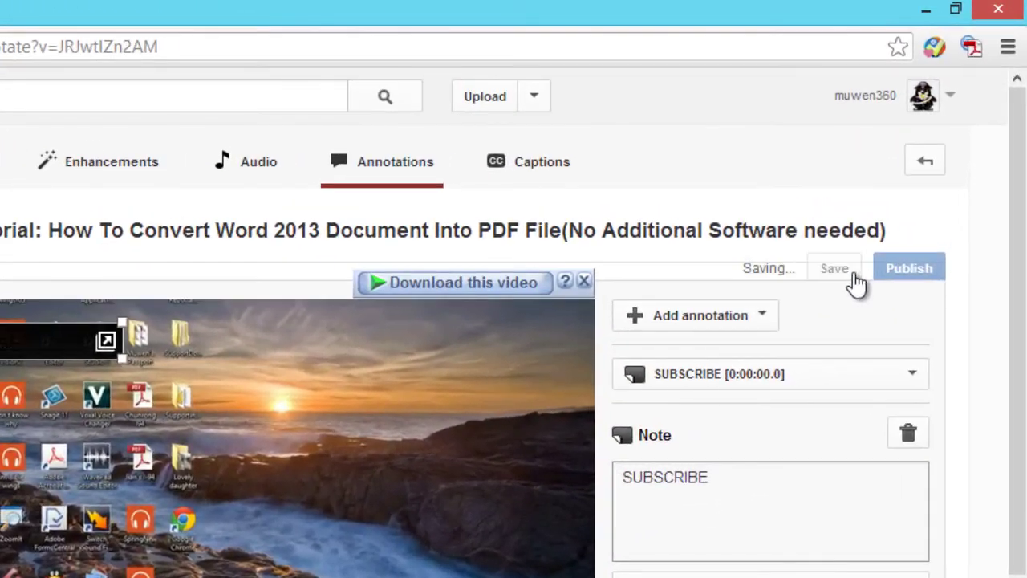
{"action": "left_click", "coordinate": [893, 265]}
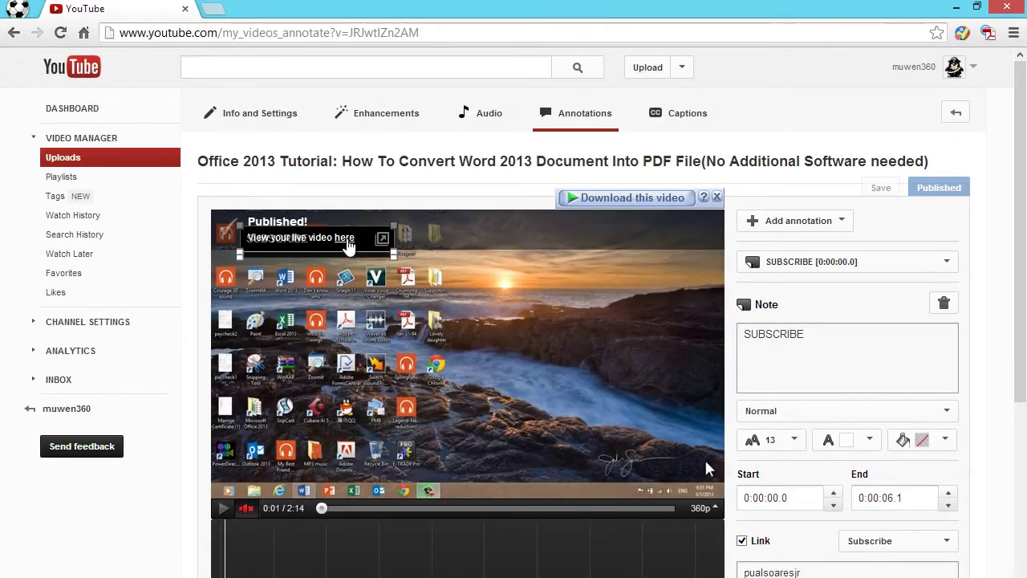
{"action": "left_click", "coordinate": [345, 238]}
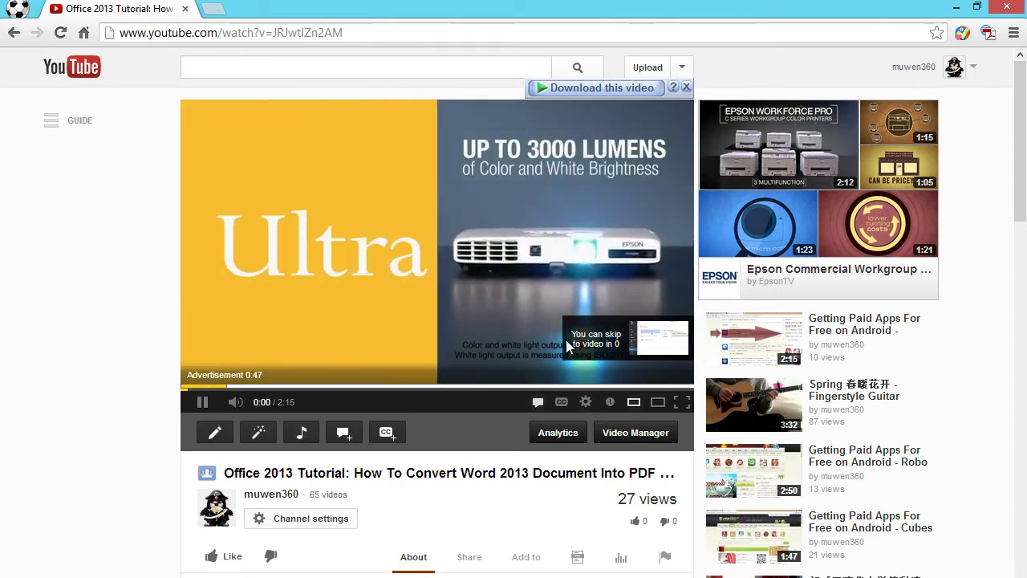
Skip the advertisement and pause the tutorial near its start.
{"action": "left_click", "coordinate": [626, 340]}
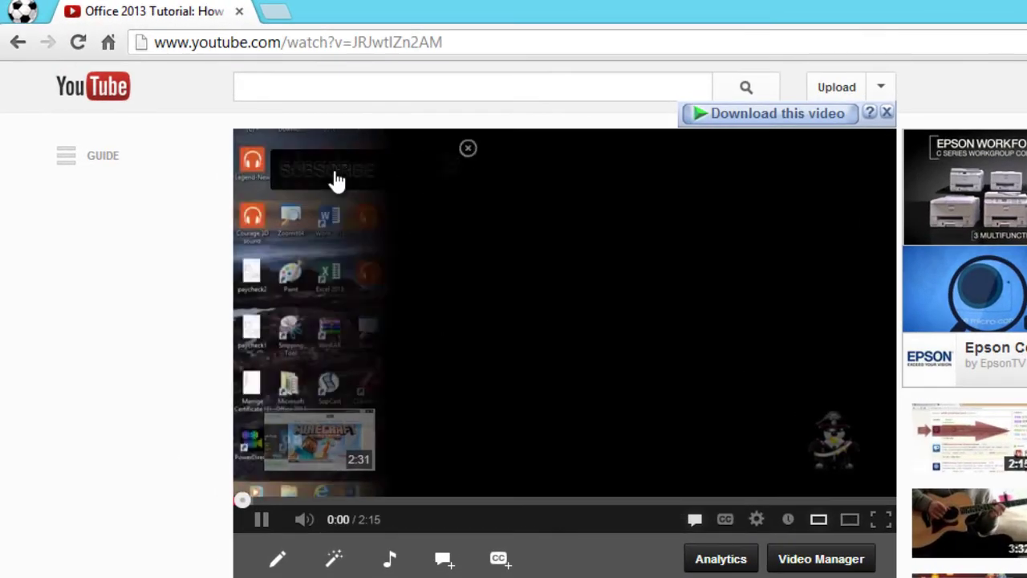
{"action": "left_click", "coordinate": [268, 518]}
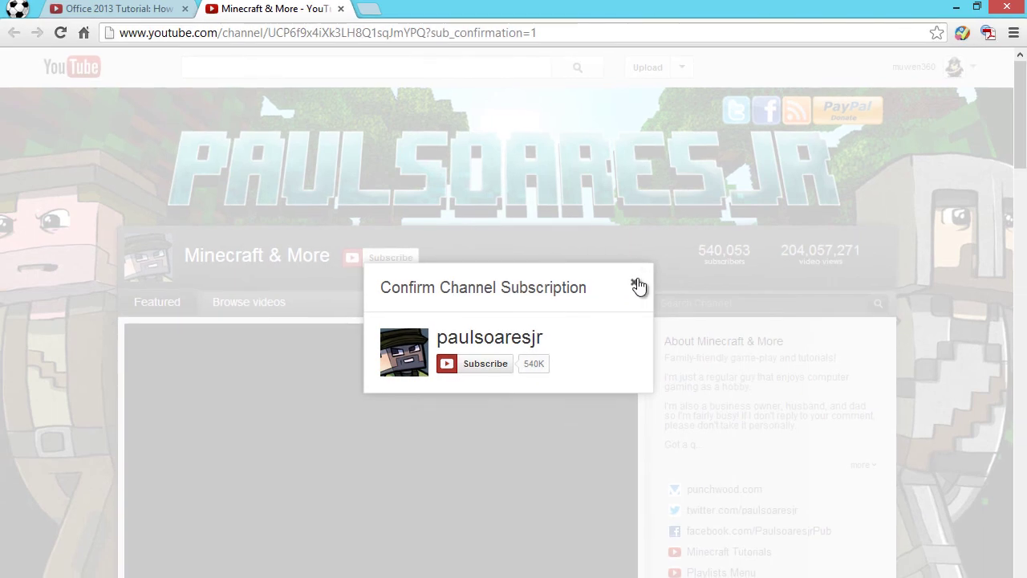
Close the Confirm Channel Subscription box and minimise the browser.
{"action": "left_click", "coordinate": [636, 284]}
{"action": "left_click", "coordinate": [955, 8]}
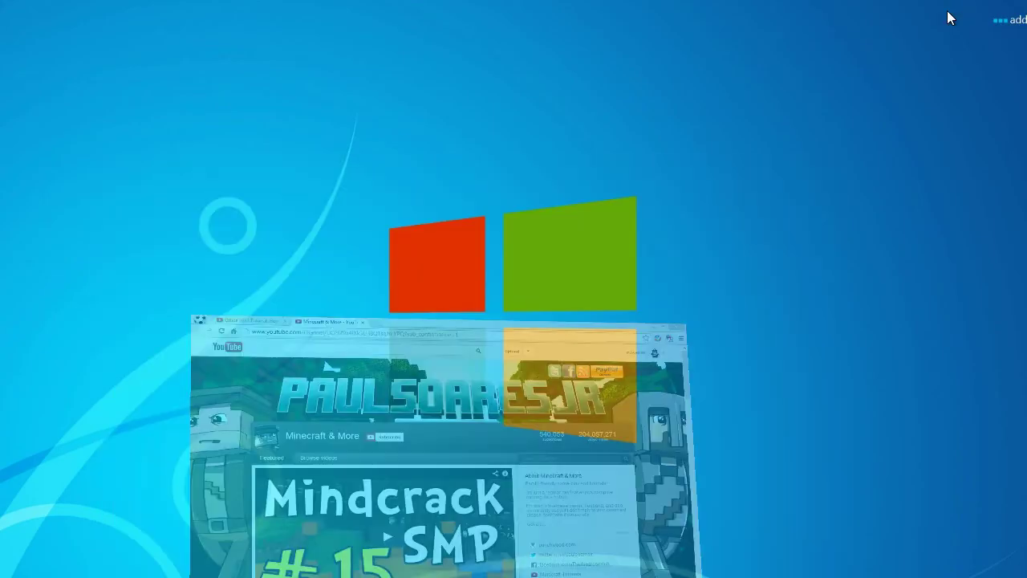